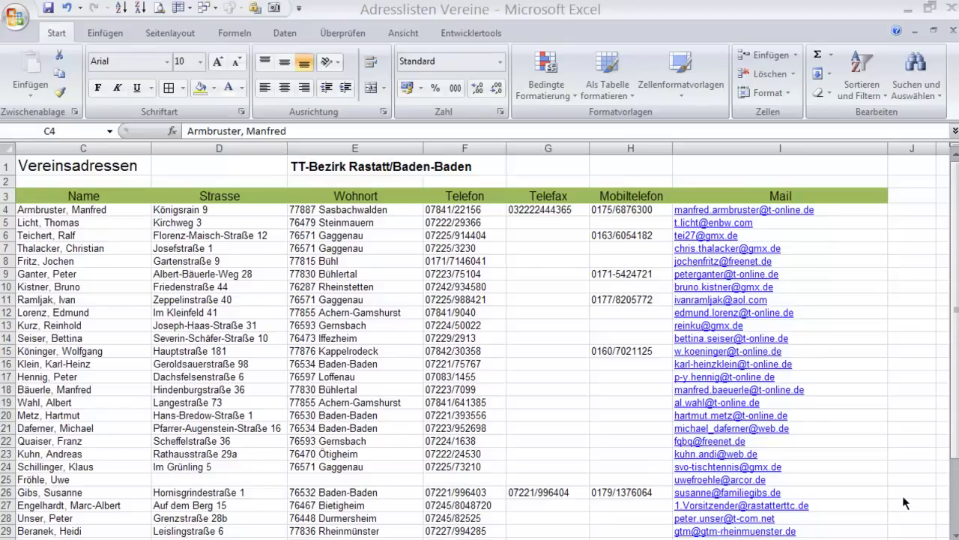
Check the combined surname, first name entry in C4, then move to the 'Spalten zerlegen' sheet.
click(55, 213)
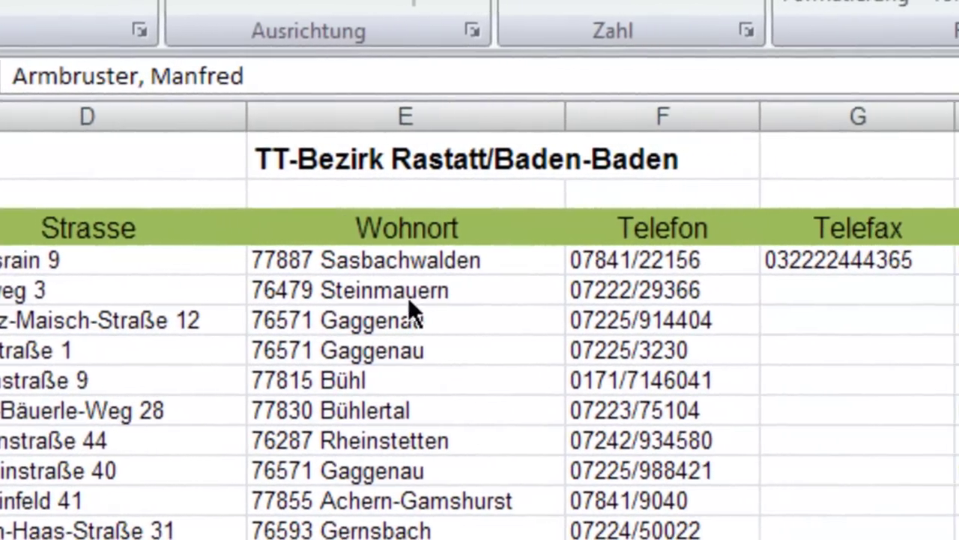
drag(271, 279, 269, 274)
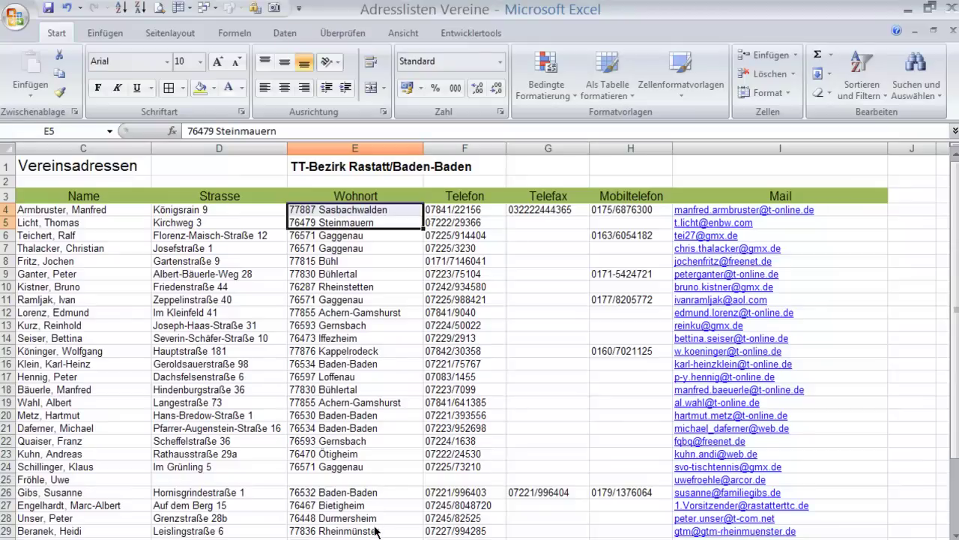
key(ctrl+Page_Down)
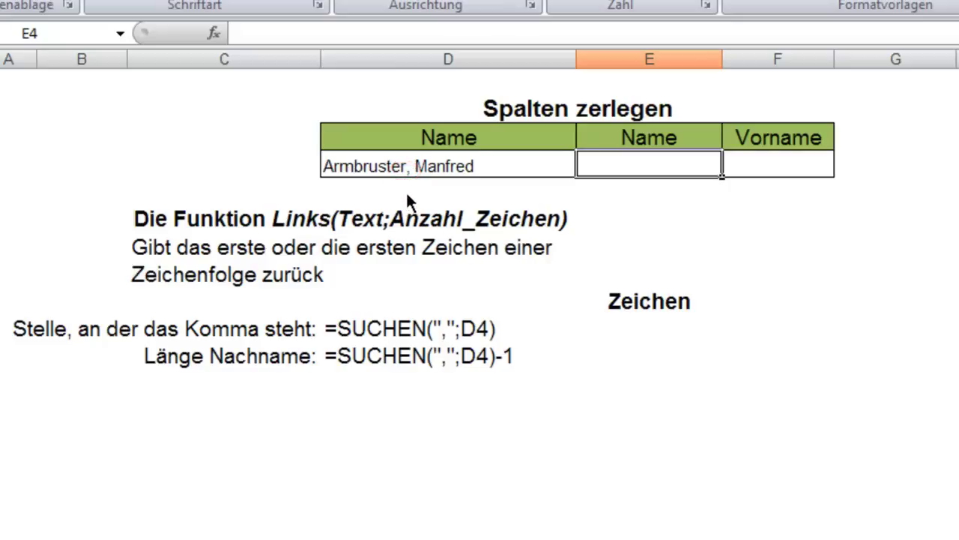
Find the comma position in D4 with =SUCHEN(",";D4), giving 11.
key(Down)
key(Down)
key(Down)
text(=such)
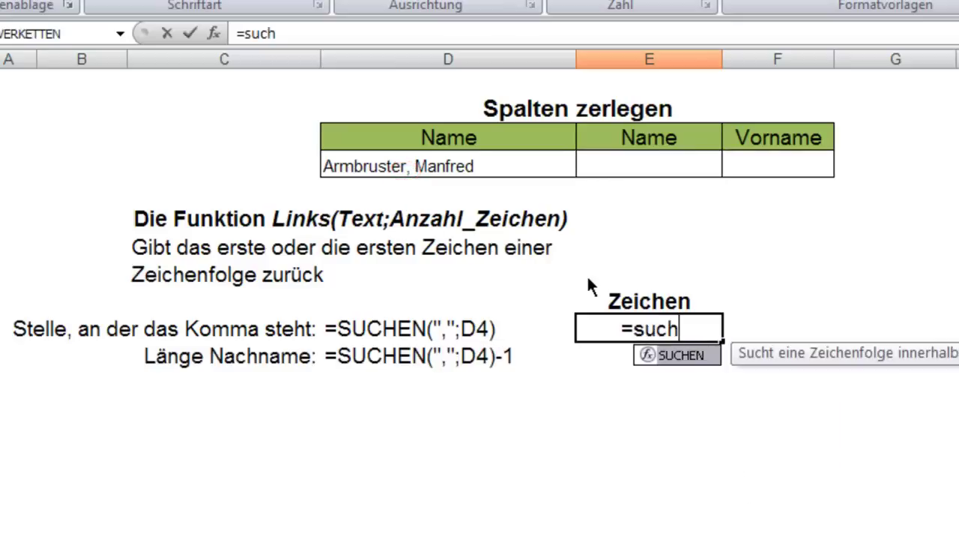
text(en()
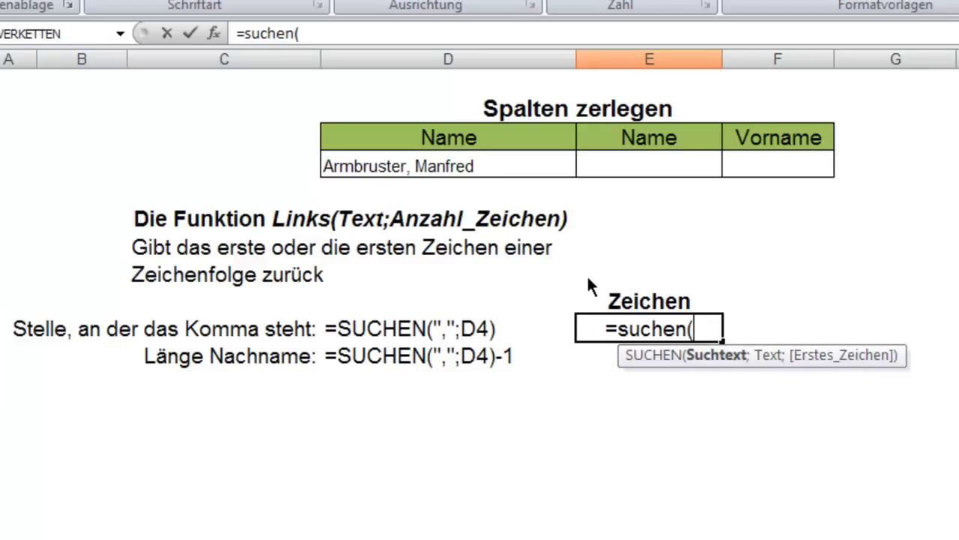
text(",)
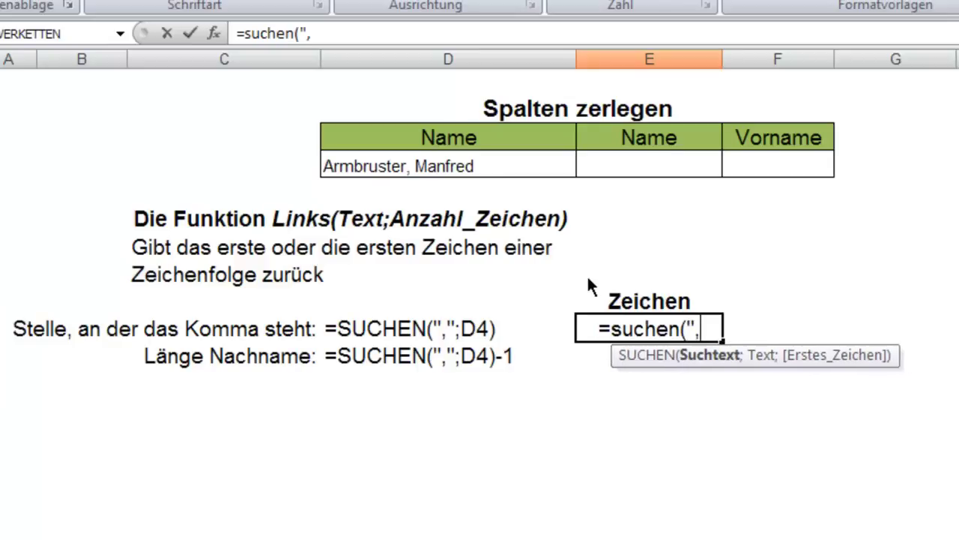
text(";)
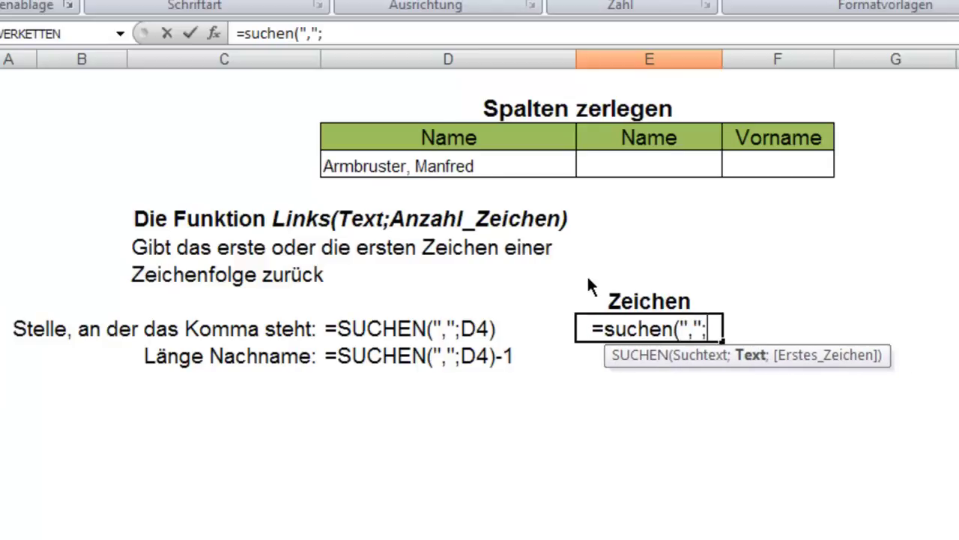
click(448, 169)
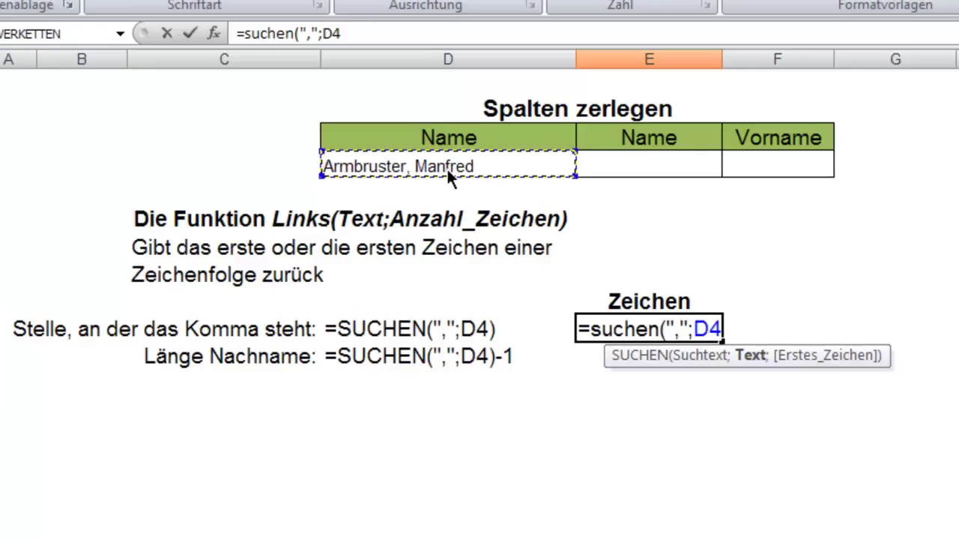
key(Return)
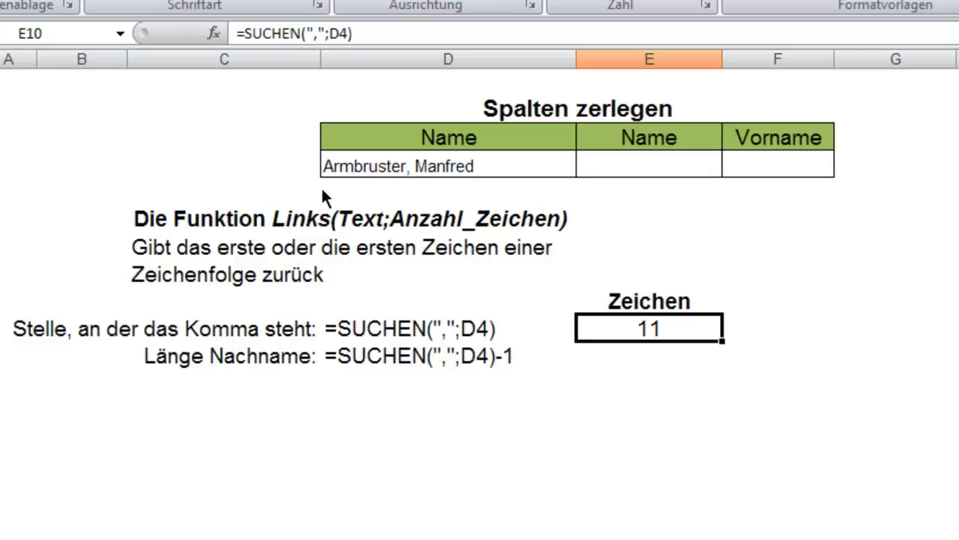
Calculate the surname length as =E10-1, giving 10.
click(646, 357)
text(=)
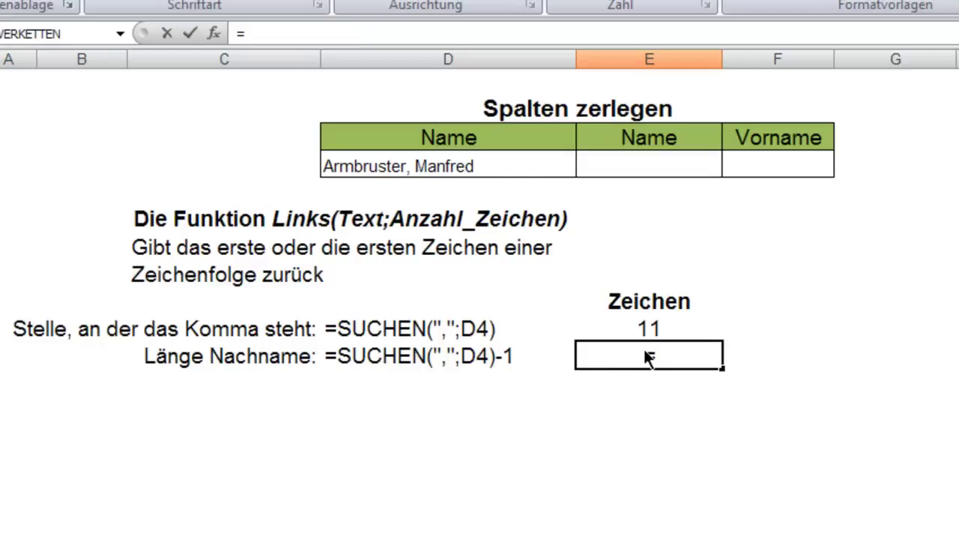
click(649, 325)
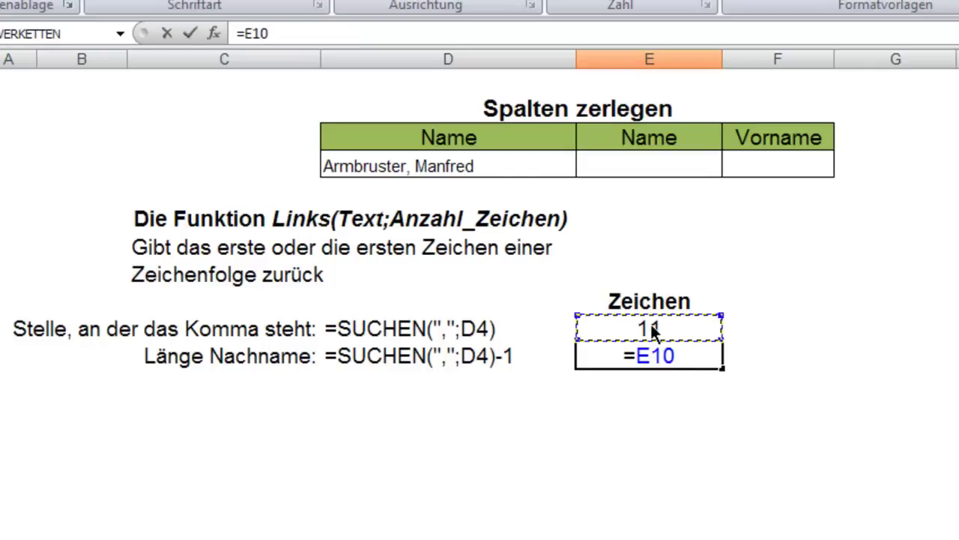
text(-1)
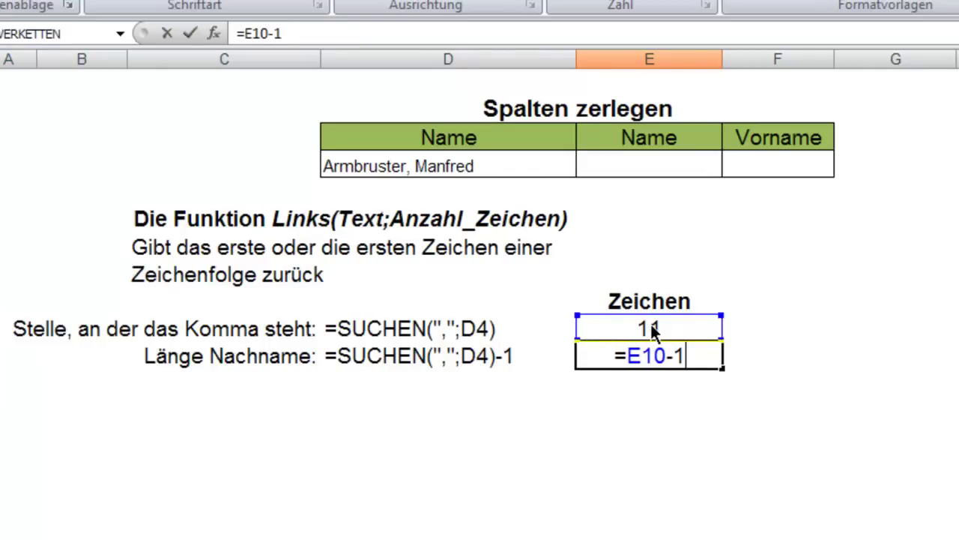
key(ctrl+Return)
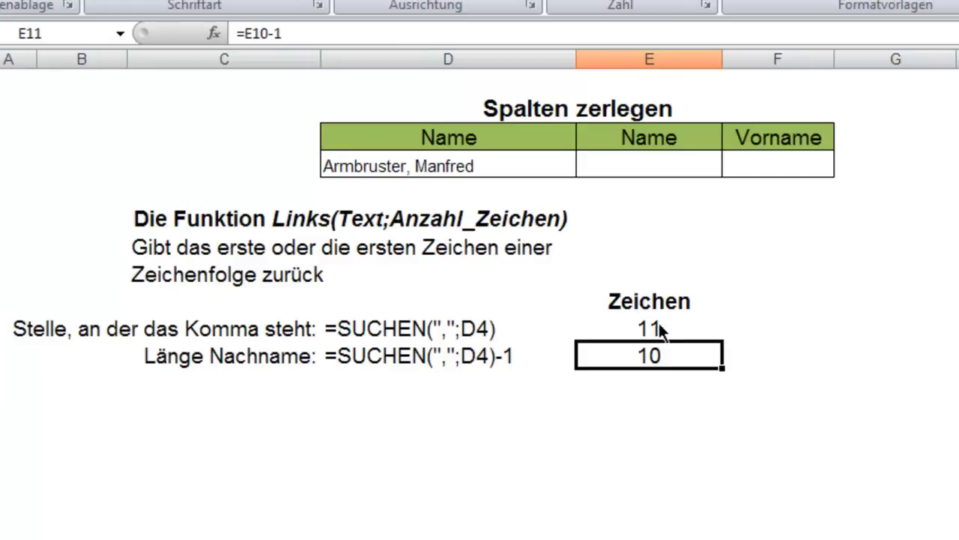
click(604, 166)
Enter =LINKS(D4;E11) in E4 so it shows the surname Armbruster.
text(=)
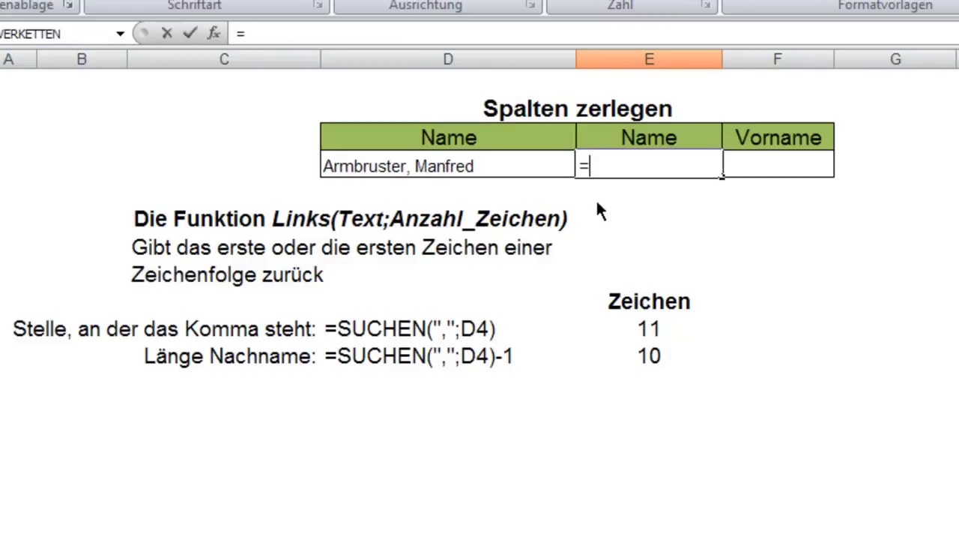
text(link)
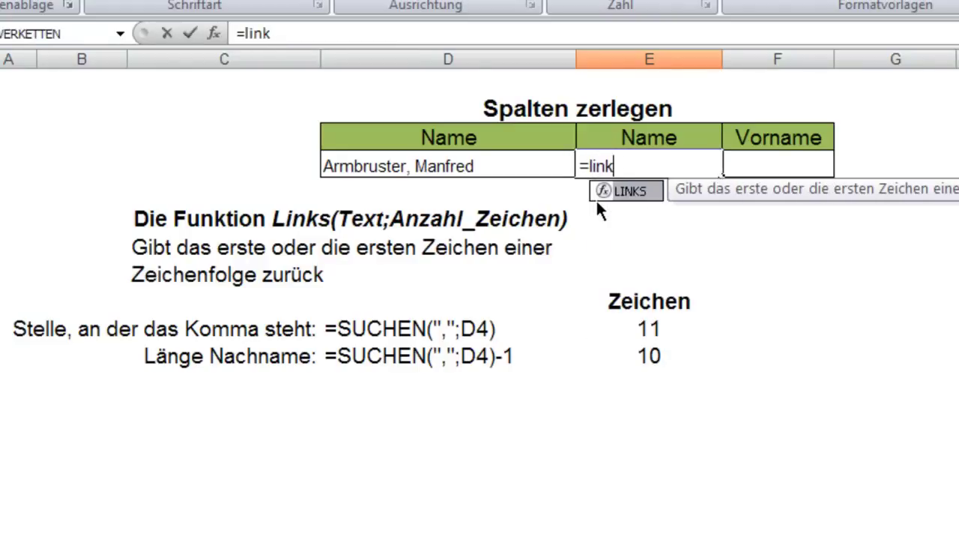
text(s()
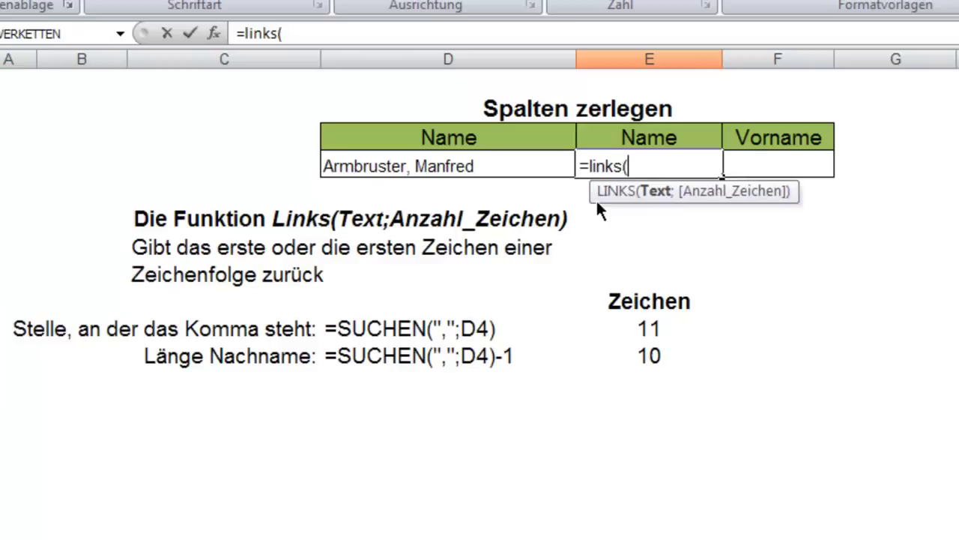
click(466, 168)
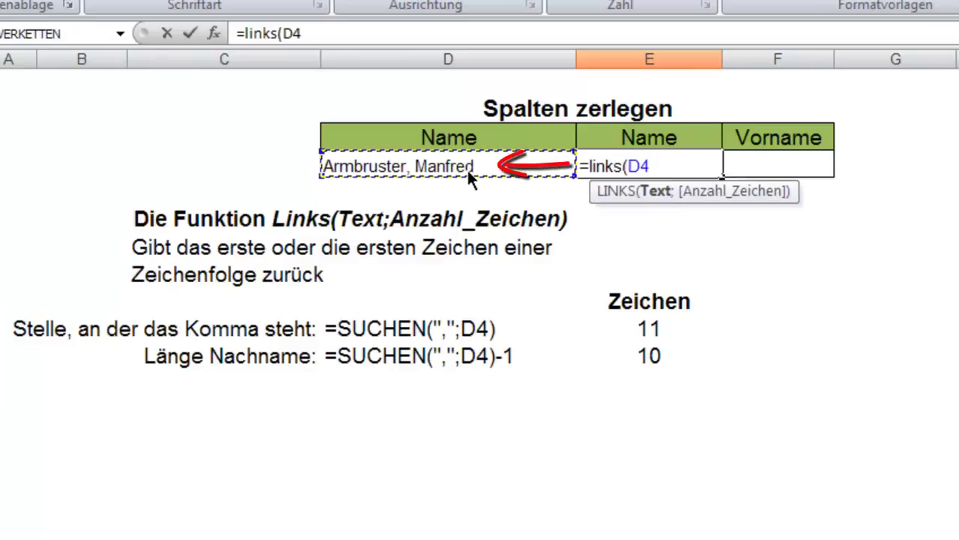
text(;)
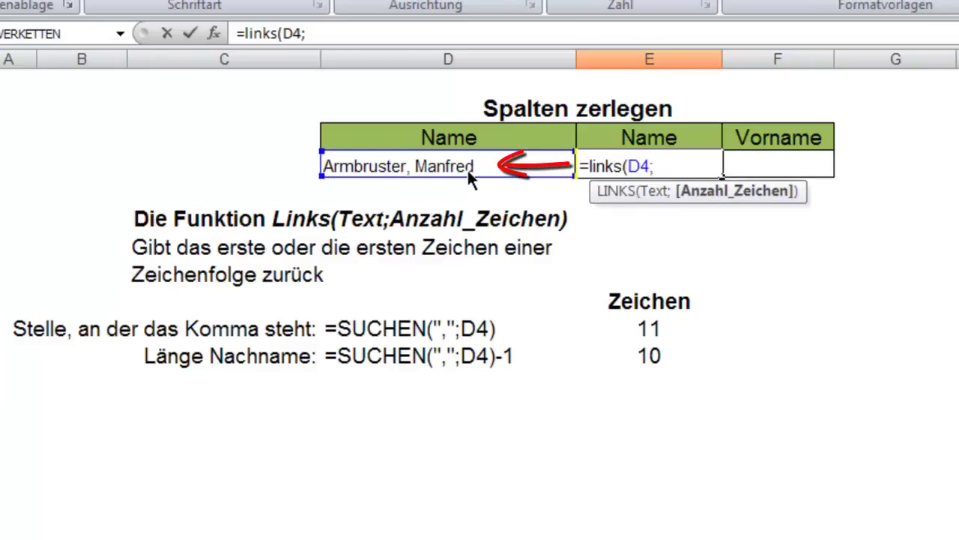
click(649, 360)
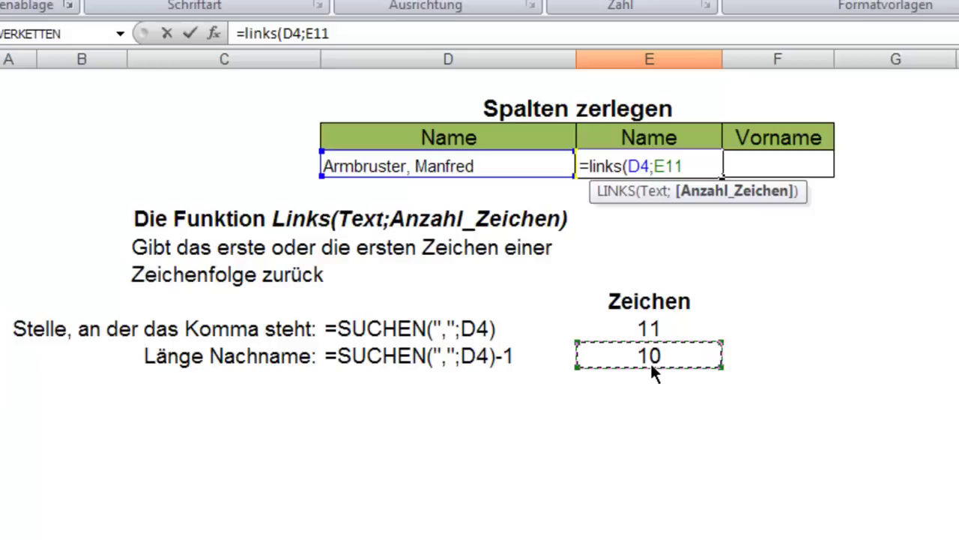
key(Return)
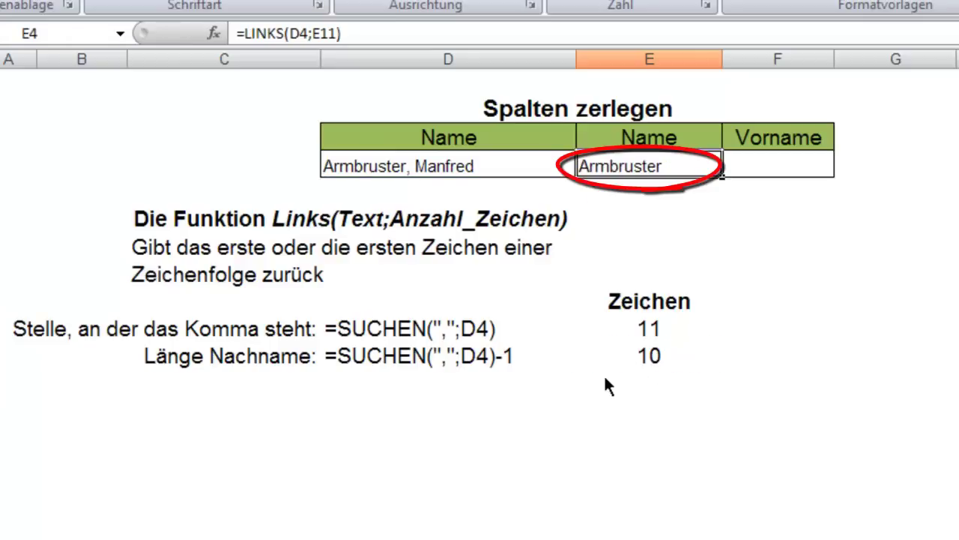
key(F2)
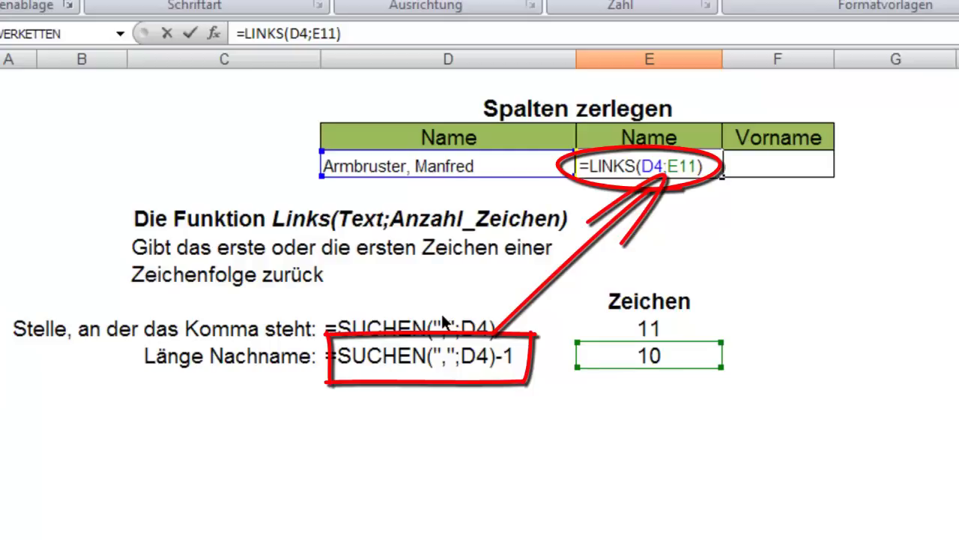
key(ctrl+Return)
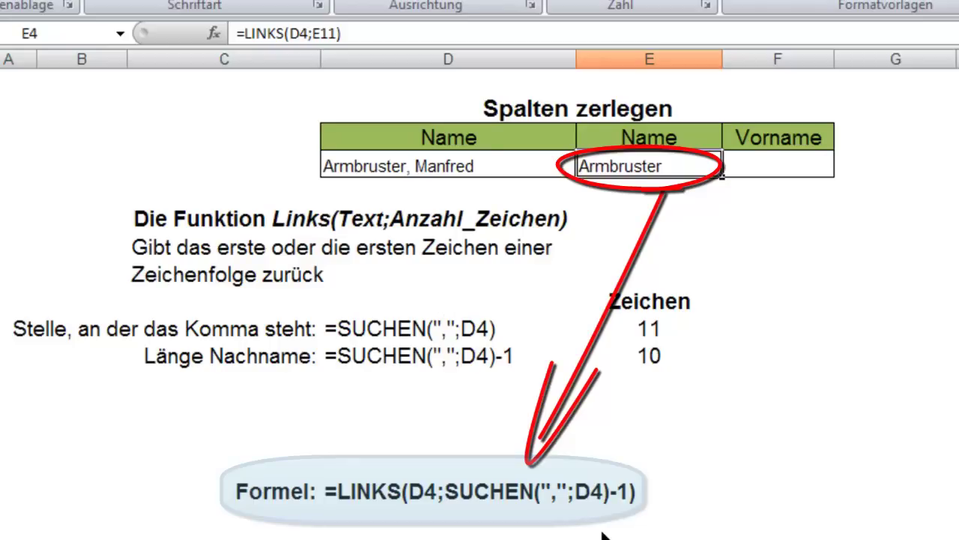
click(771, 170)
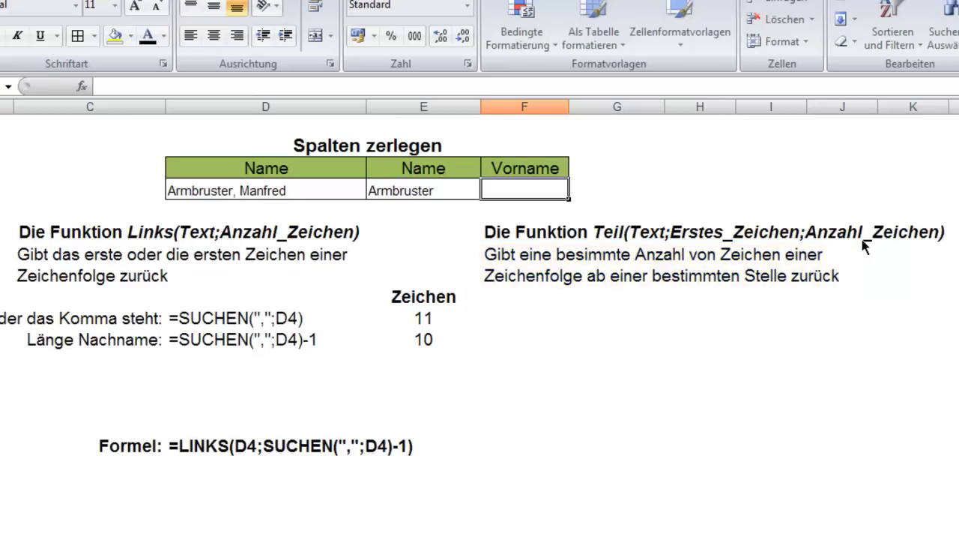
Enter =TEIL(D4;E10+2;100000) in F4 to extract the first name Manfred.
text(=te)
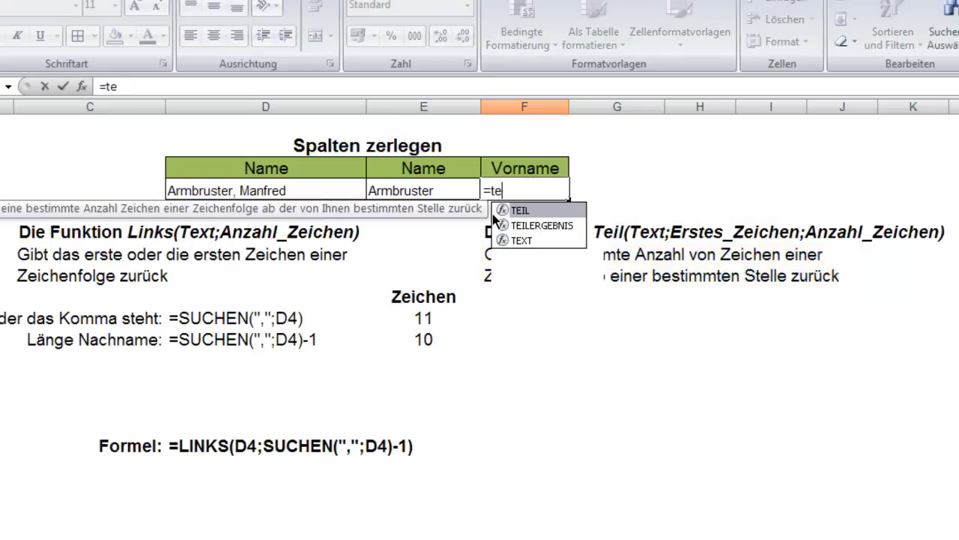
text(il)
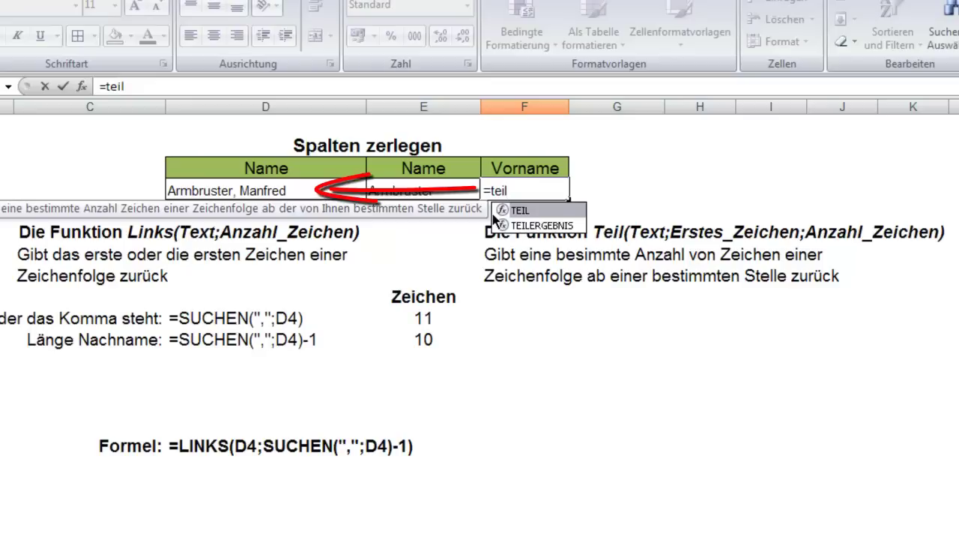
text(()
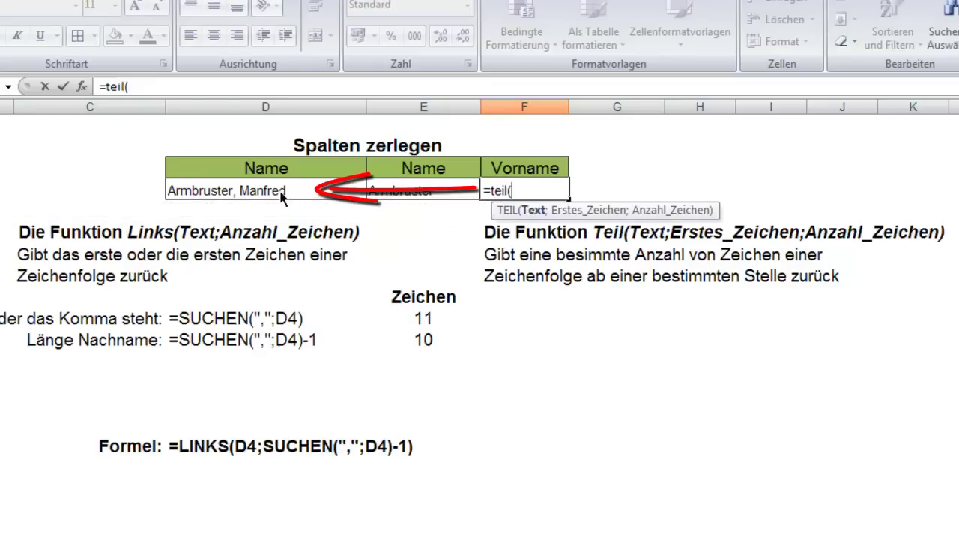
click(282, 191)
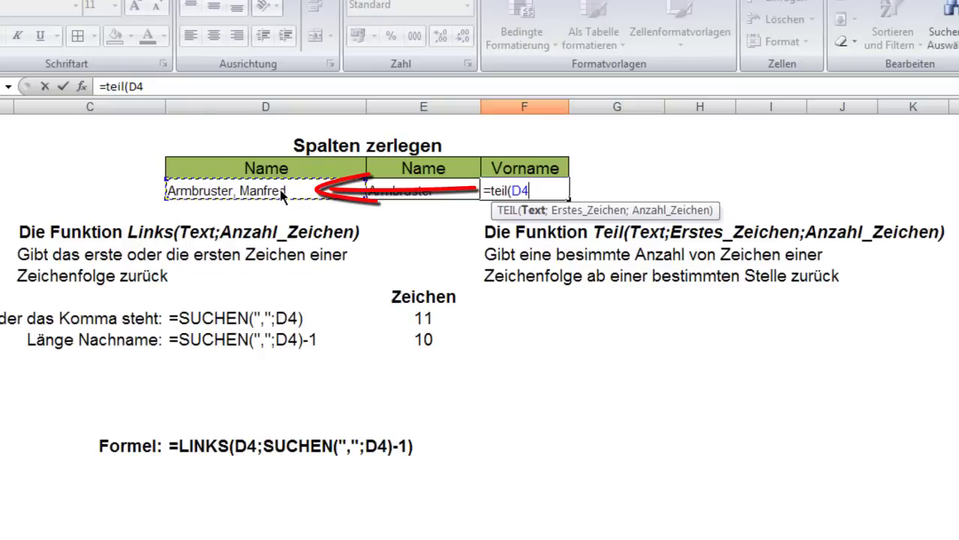
text(;)
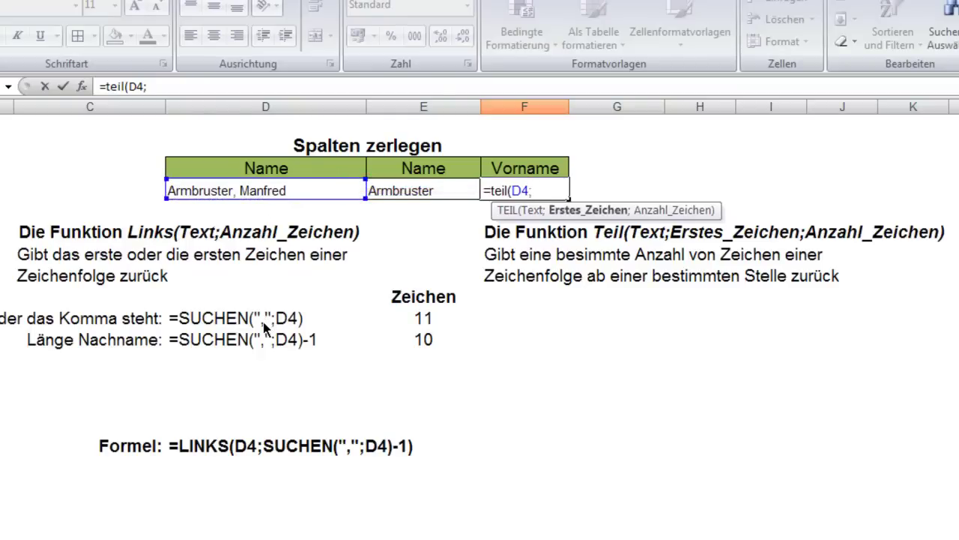
click(427, 321)
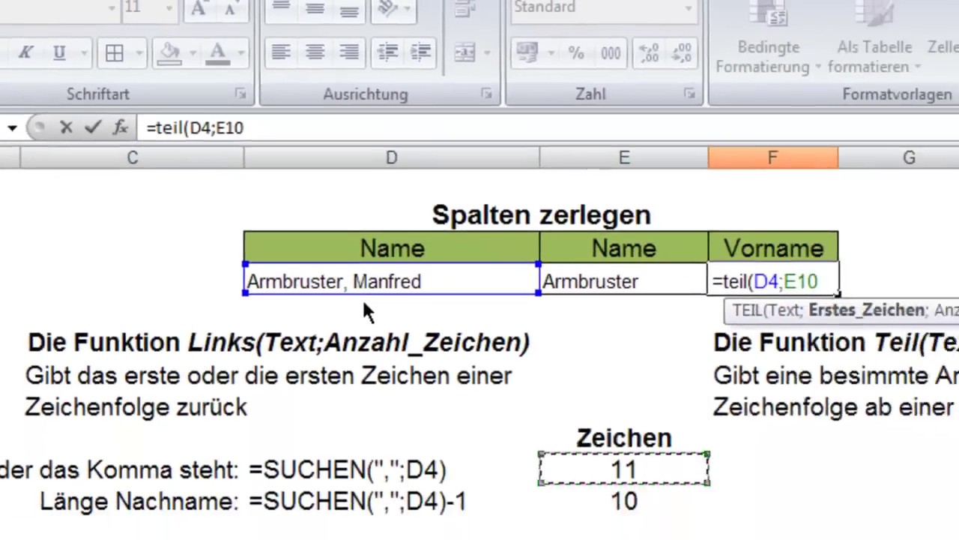
text(+)
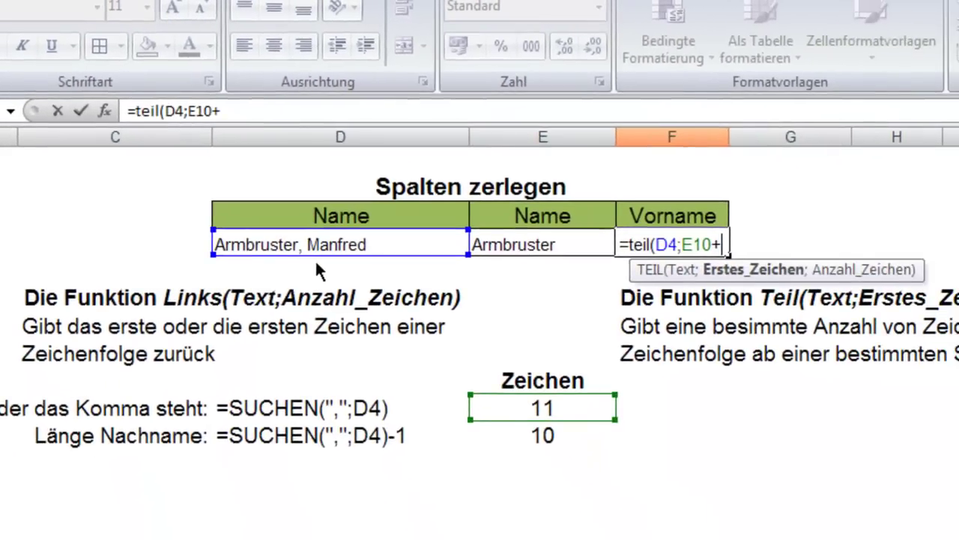
text(2)
text(;)
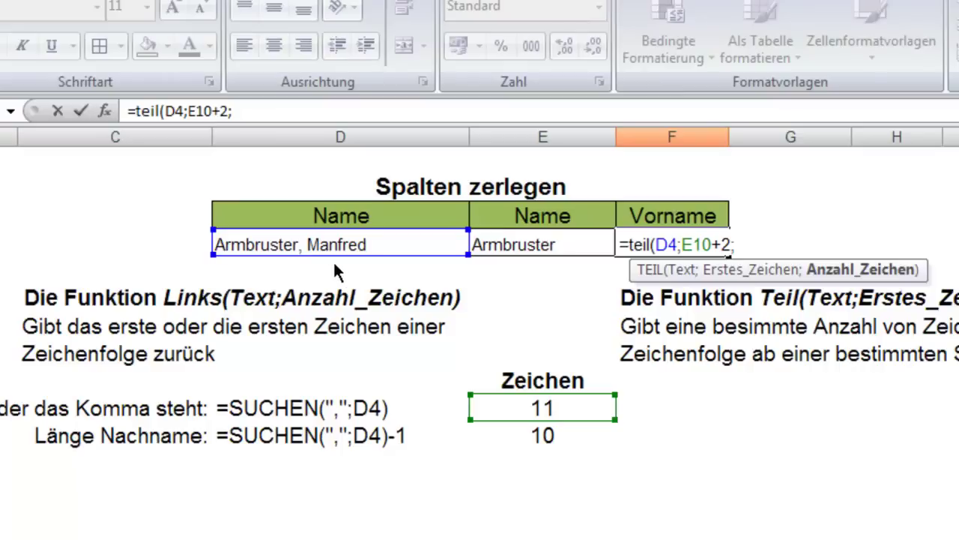
text(1)
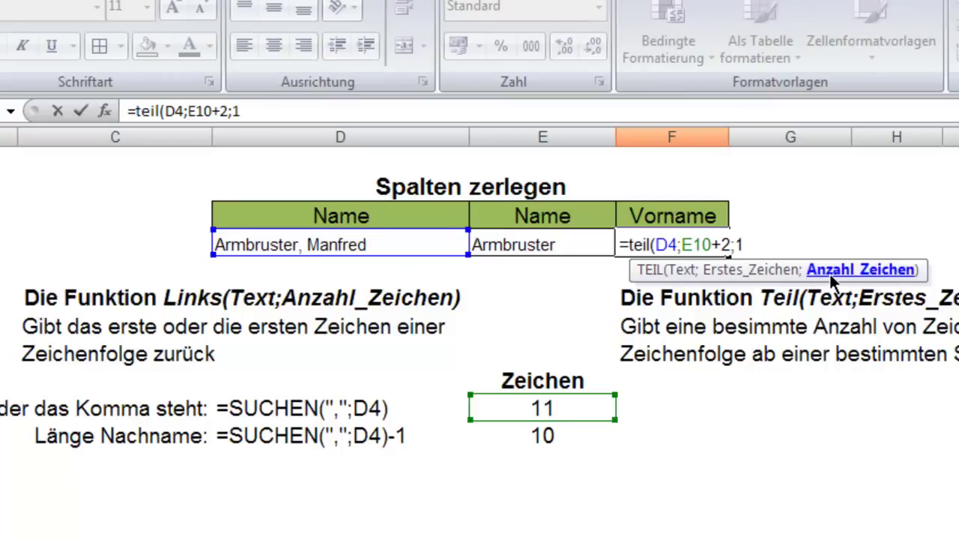
text(00)
text(000)
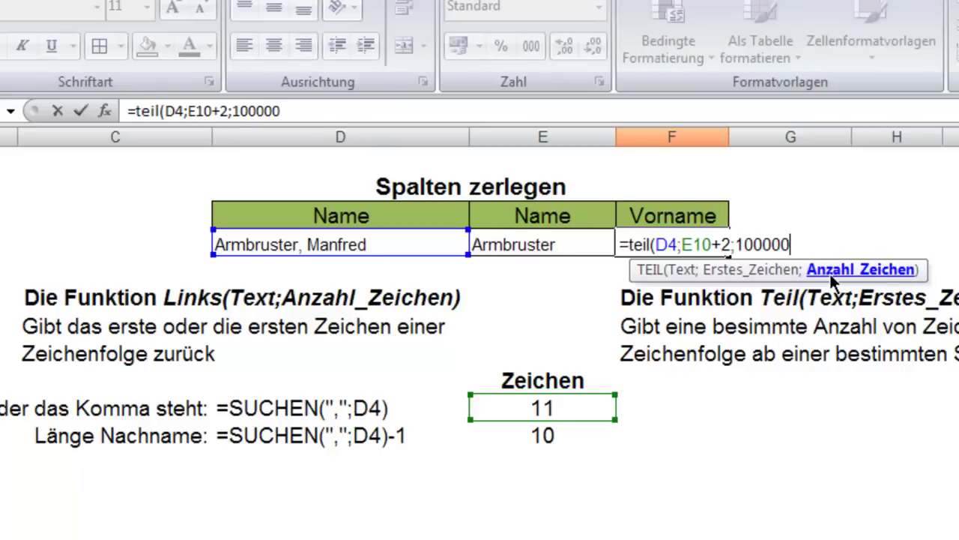
key(Return)
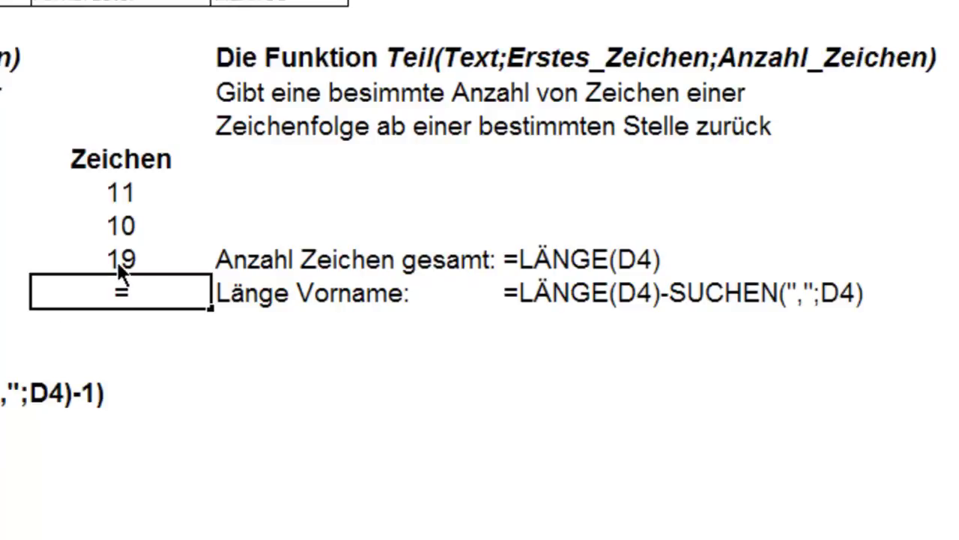
Calculate the first-name length 8 as =E12-E10, then reopen F4's TEIL formula for editing.
click(118, 262)
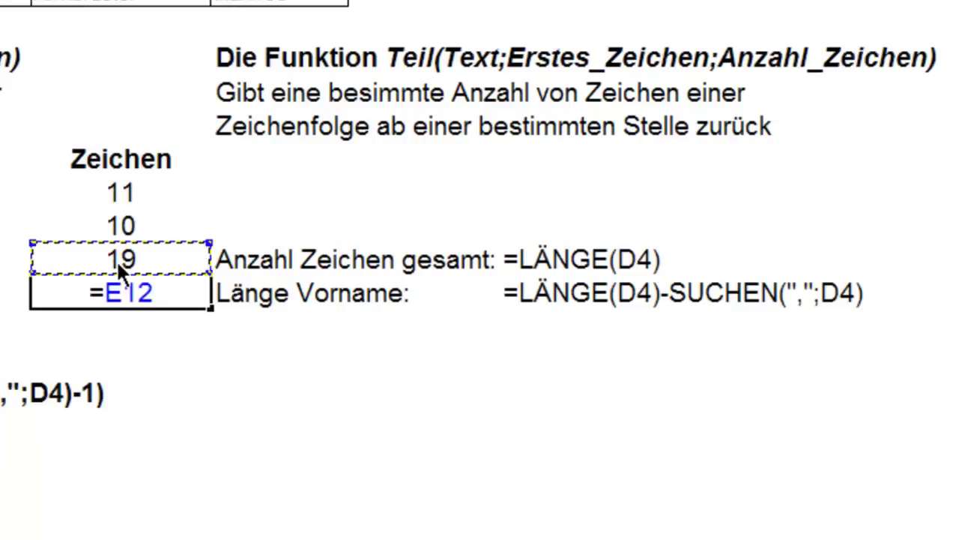
text(-)
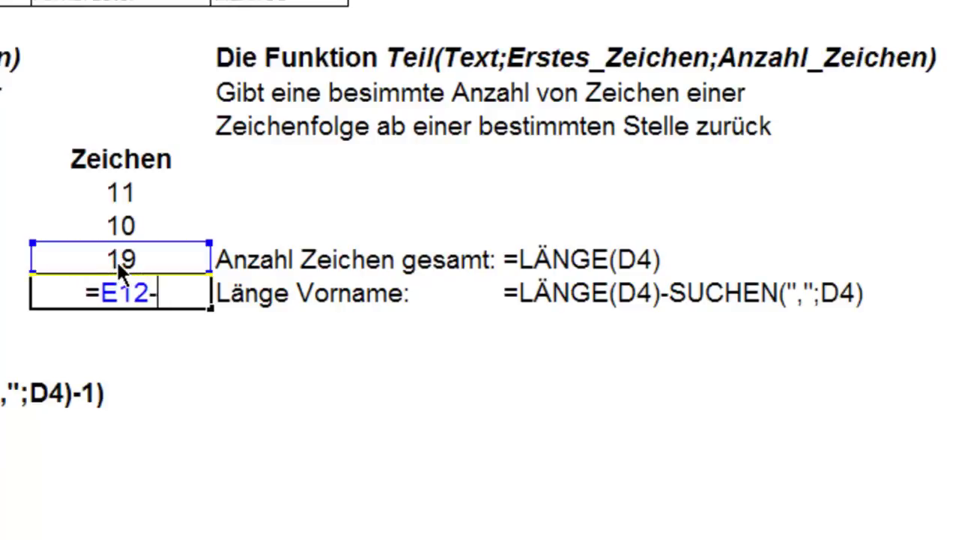
click(116, 197)
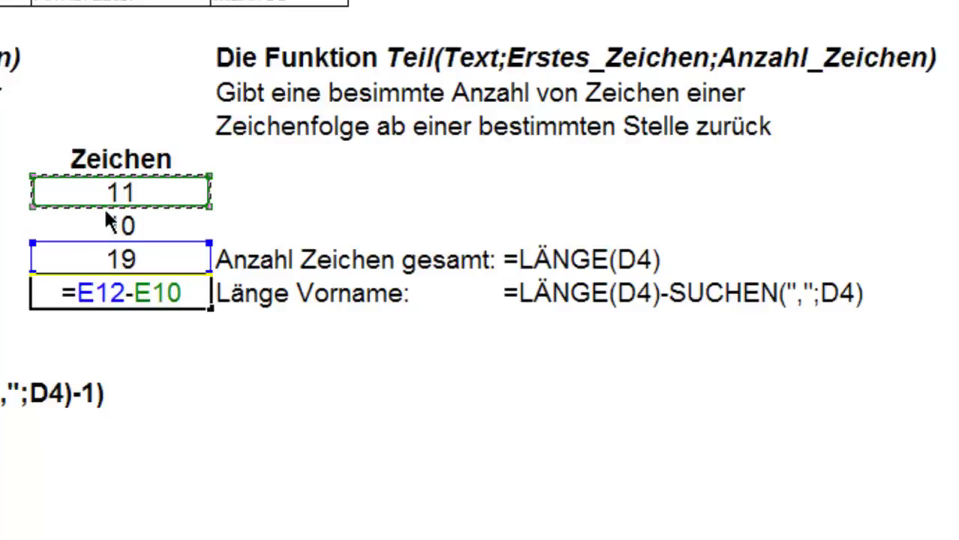
key(Return)
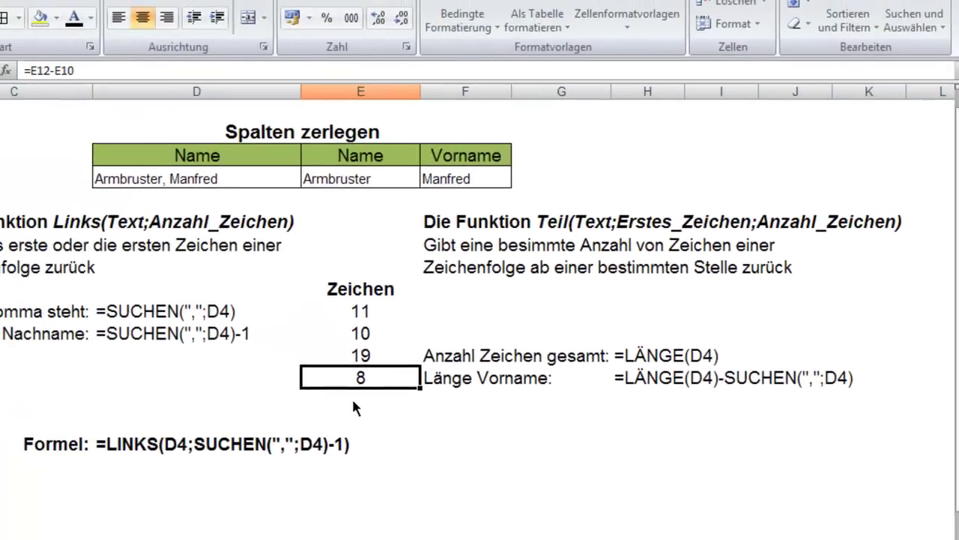
click(464, 182)
double_click(464, 185)
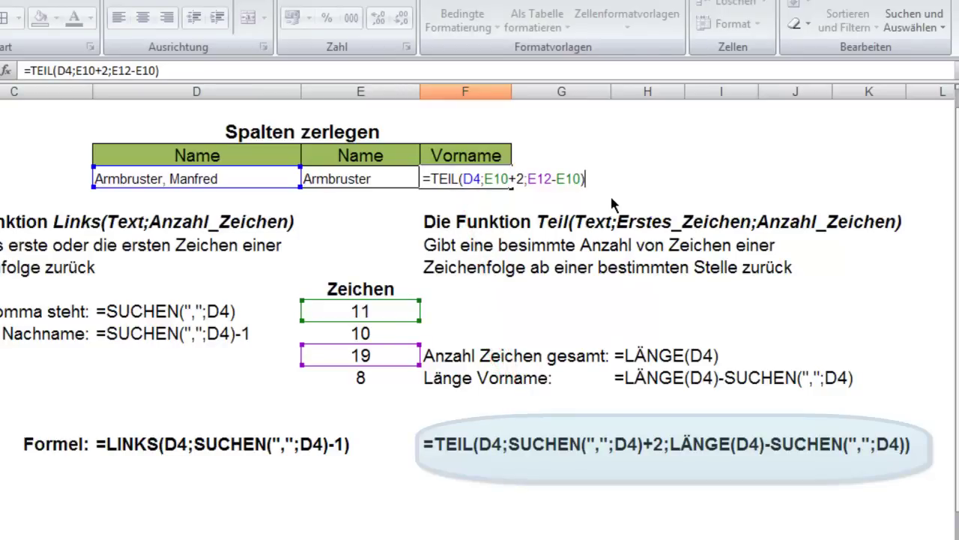
Commit the revised TEIL formula so F4 shows Manfred, and select E4:F4.
key(Return)
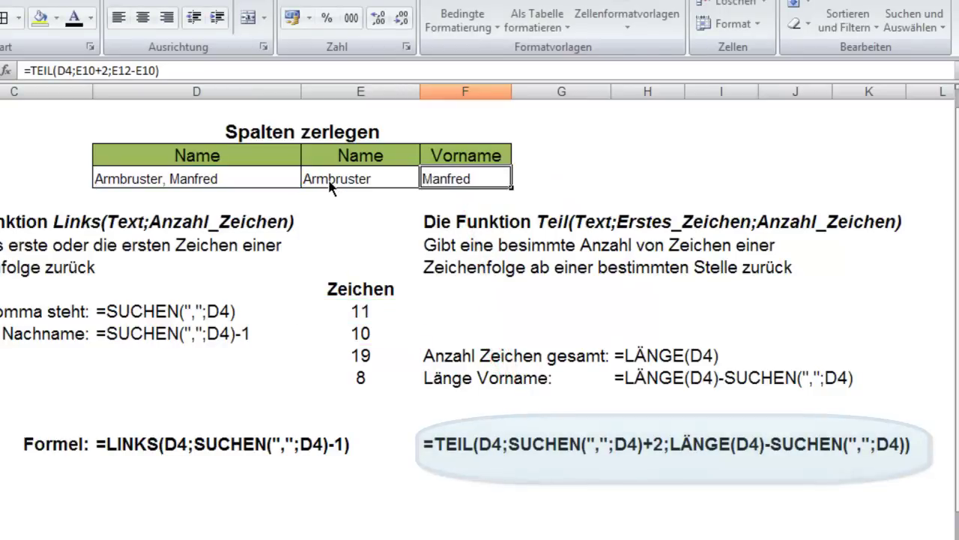
drag(335, 186, 422, 184)
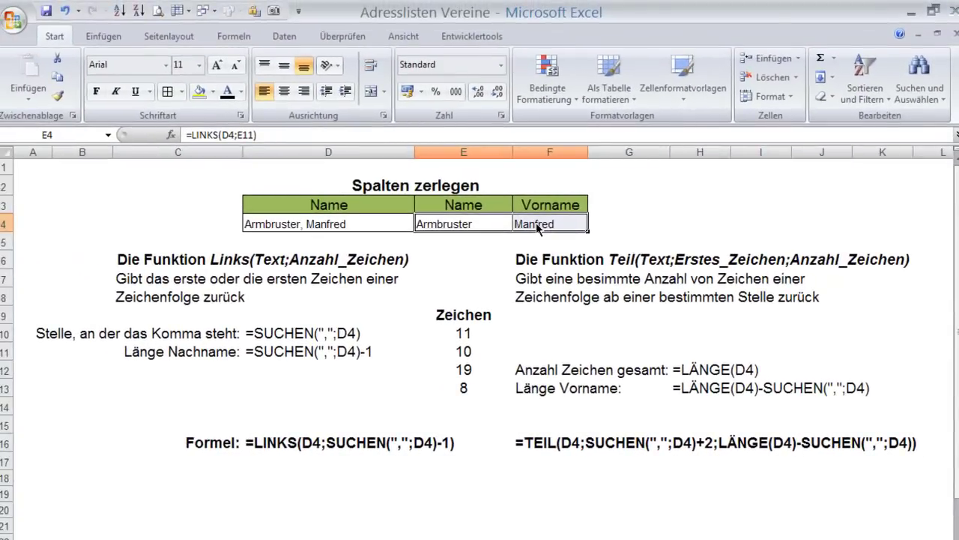
Copy the E4:F4 formulas into D4:E4 of the address list and fill them down.
key(ctrl+c)
key(ctrl+Page_Up)
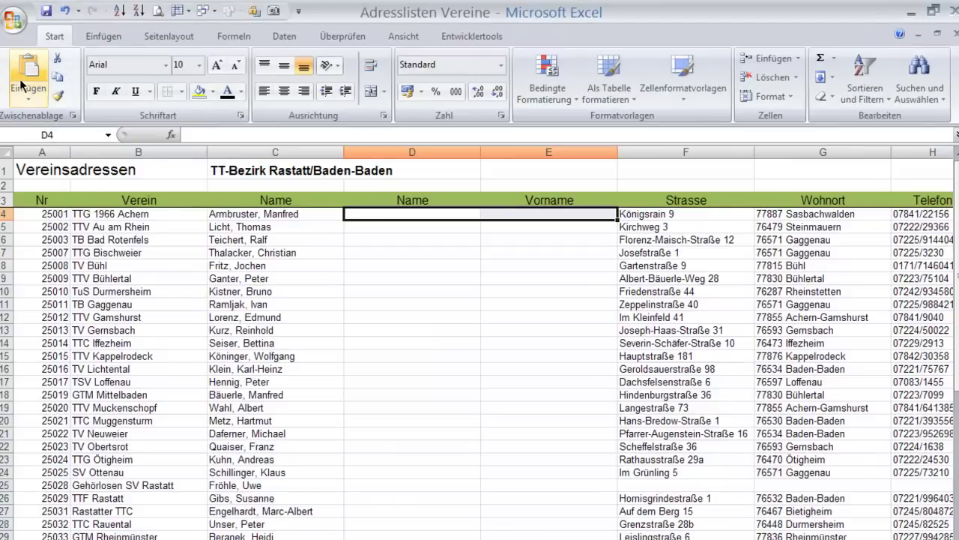
click(23, 85)
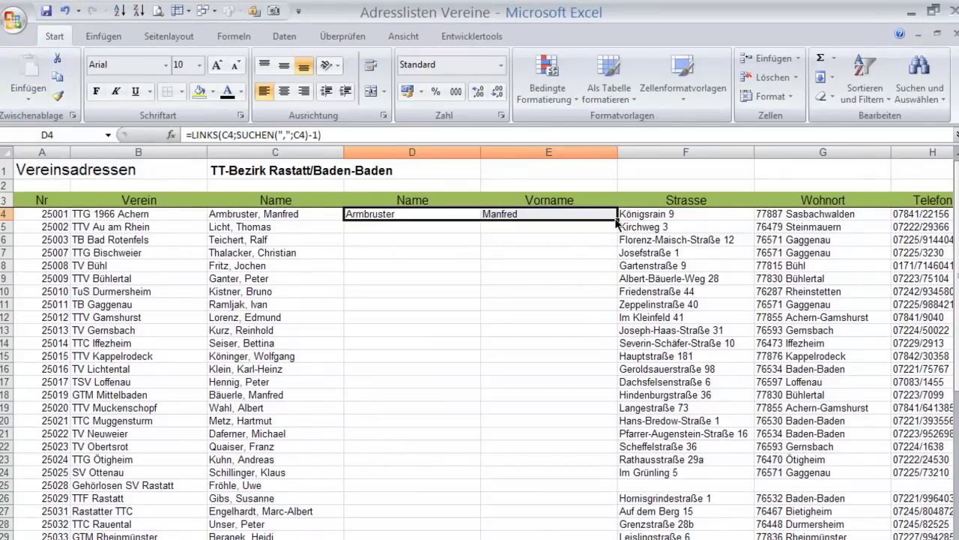
double_click(616, 219)
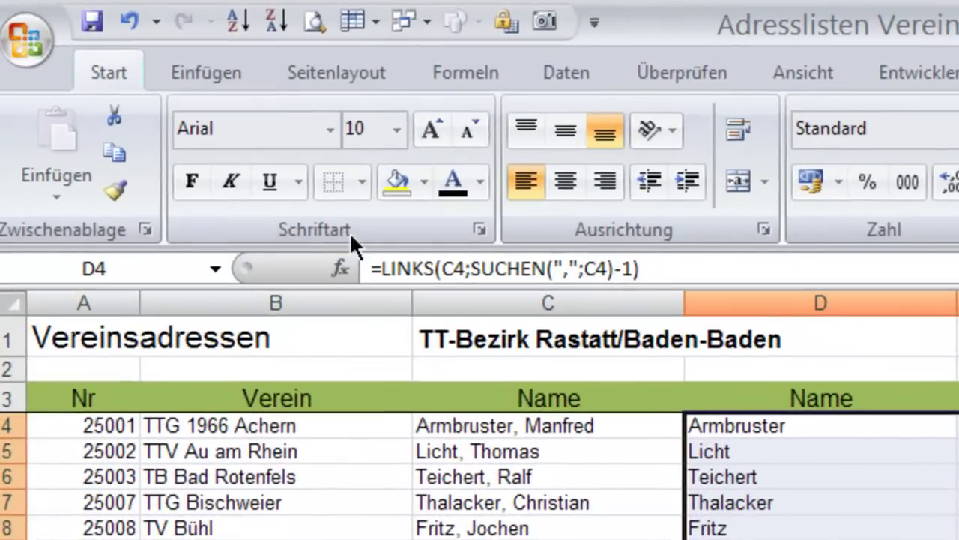
Convert the filled Name and Vorname columns to plain values with Werte einfügen.
click(112, 152)
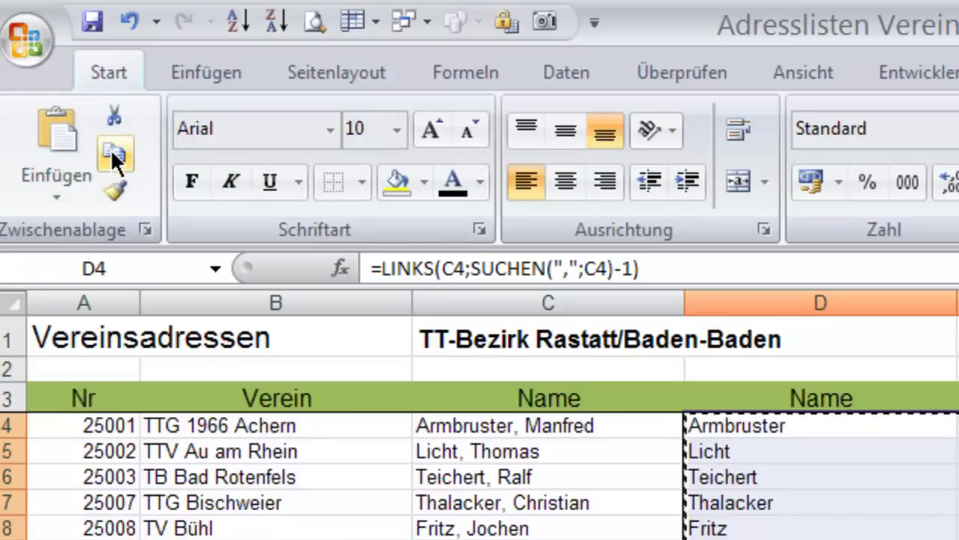
click(47, 203)
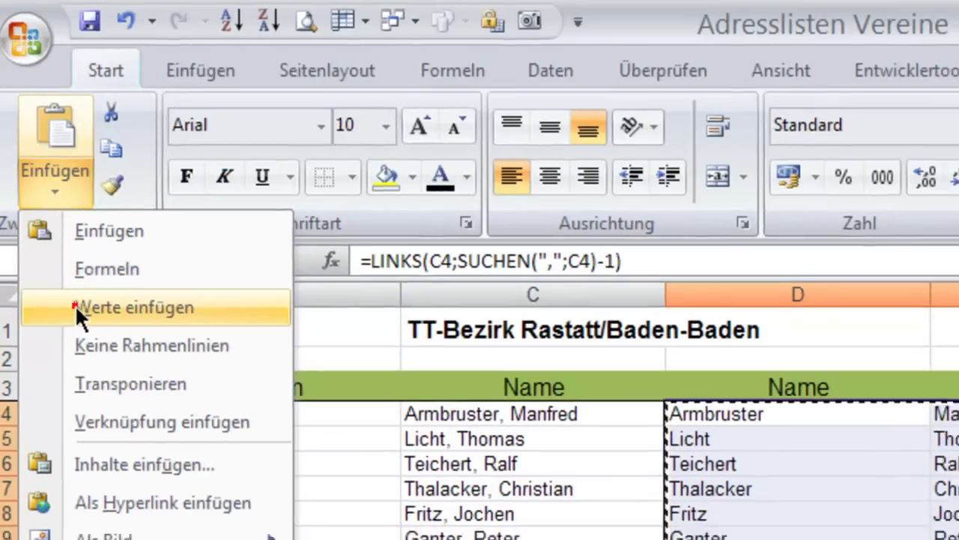
click(79, 315)
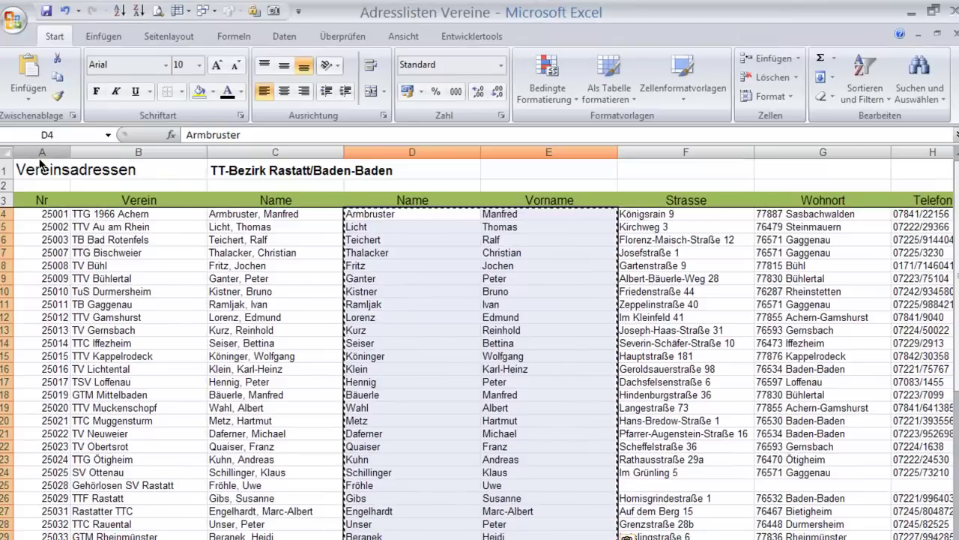
click(275, 152)
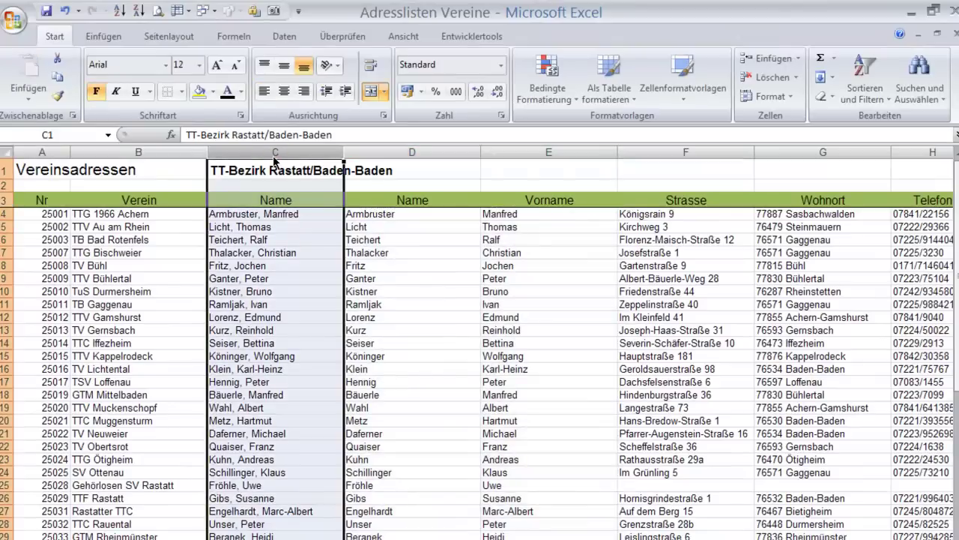
Delete the original combined name column C with Zellen löschen.
right_click(276, 158)
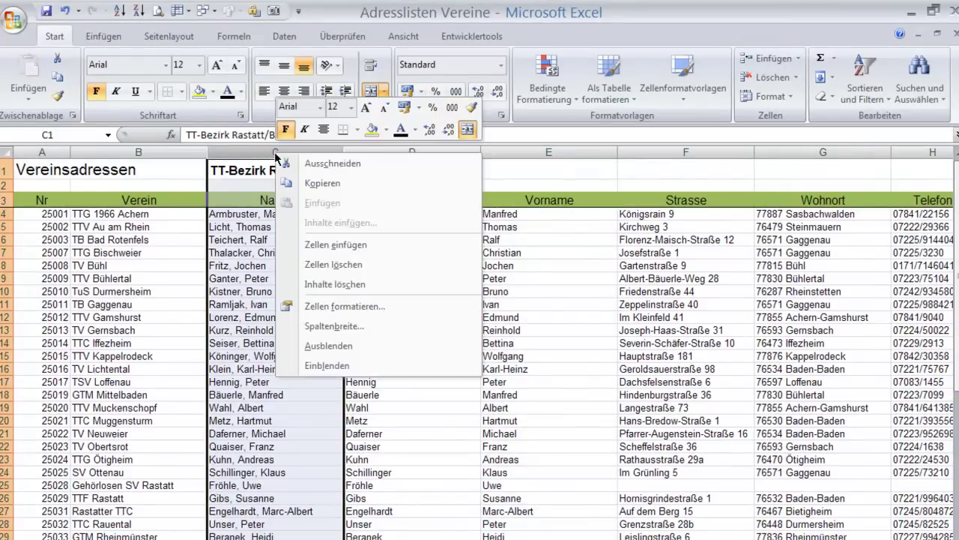
click(313, 265)
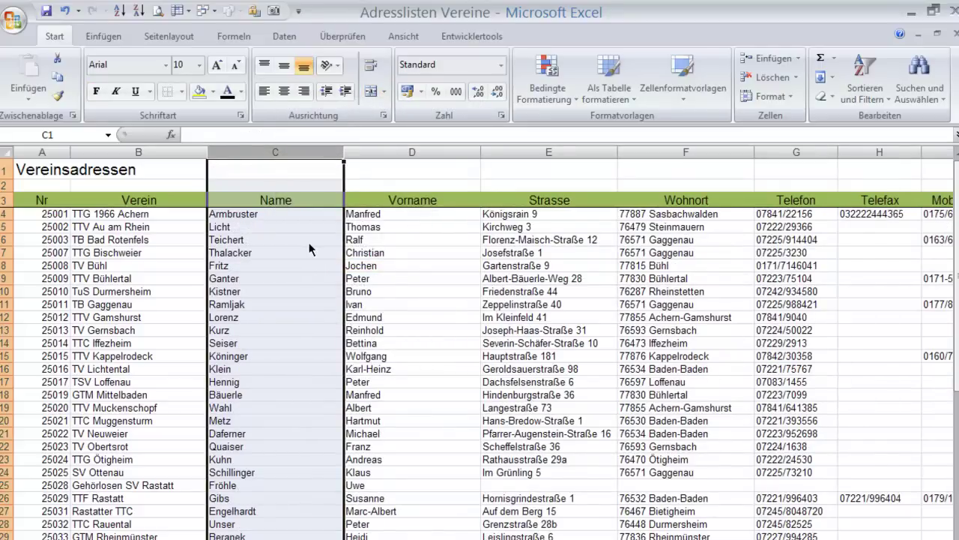